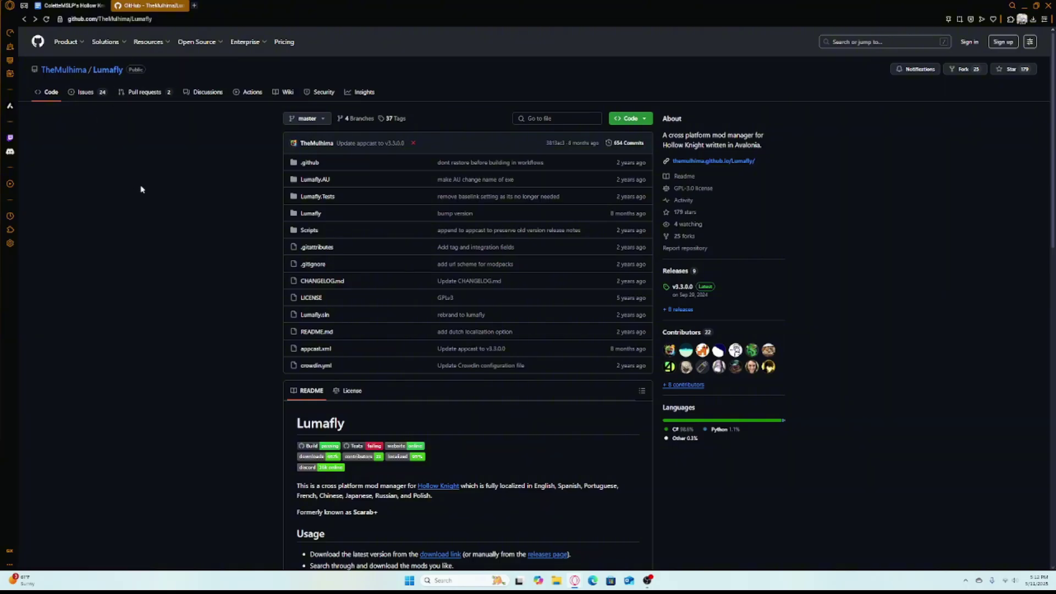
Download Lumafly-Windows.zip from the v3.3.0 release page on GitHub.
click(681, 287)
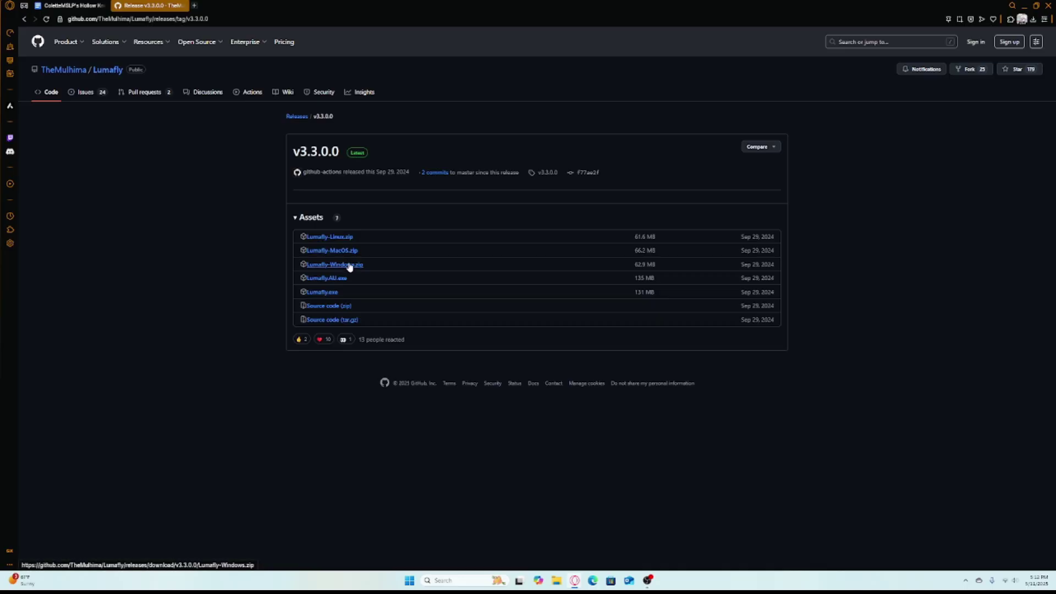
click(349, 267)
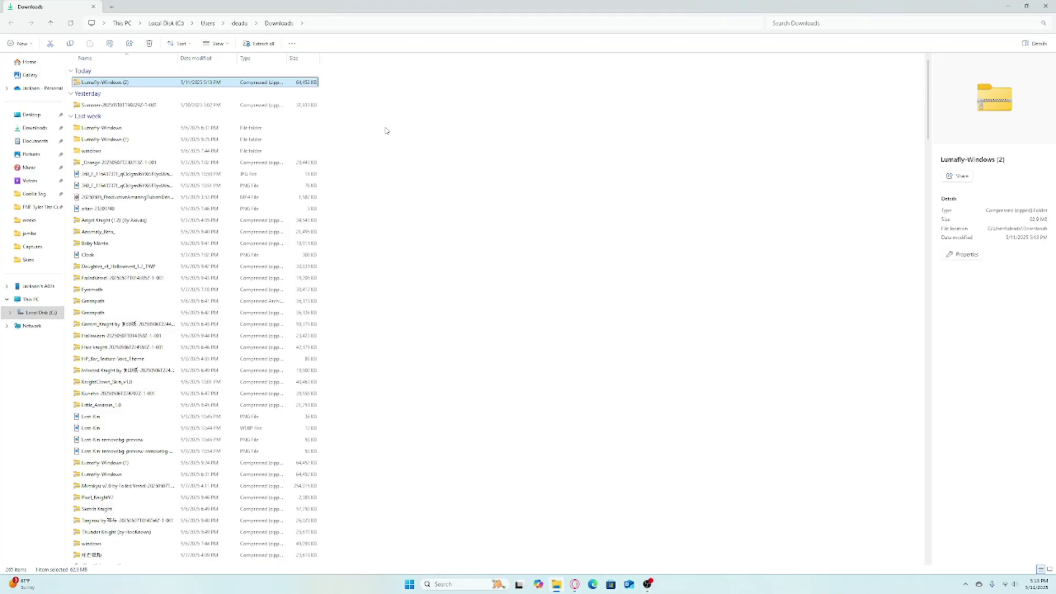
Extract Lumafly-Windows (2).zip to its suggested folder and launch Lumafly from it.
right_click(241, 83)
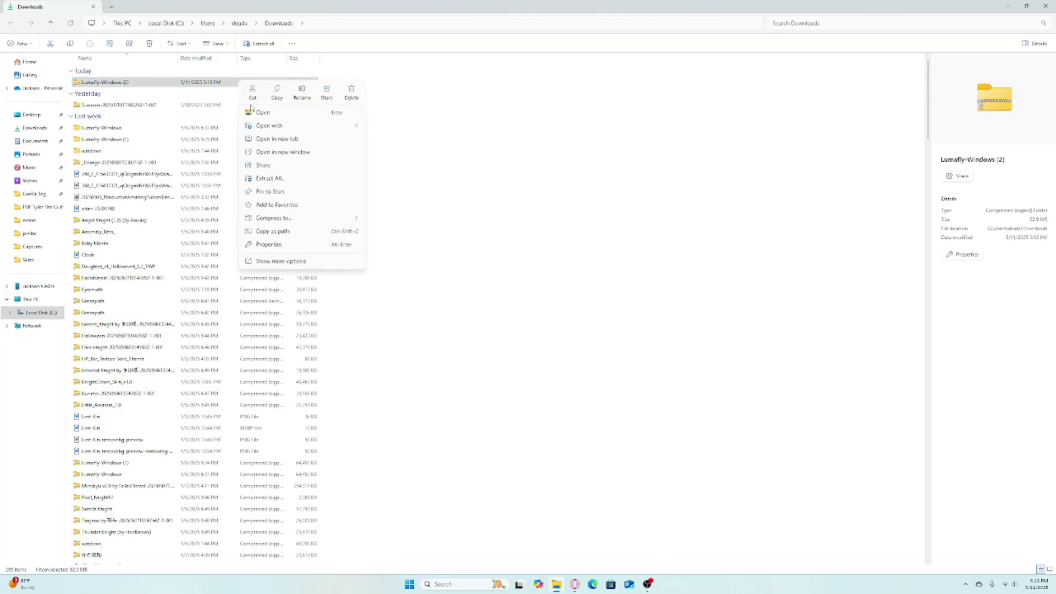
click(280, 178)
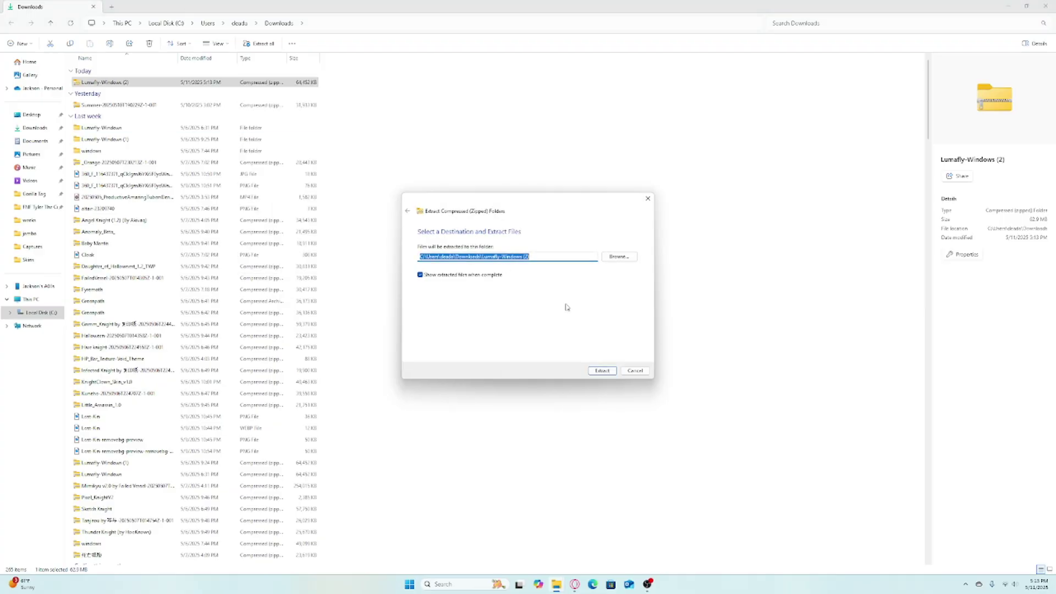
click(602, 371)
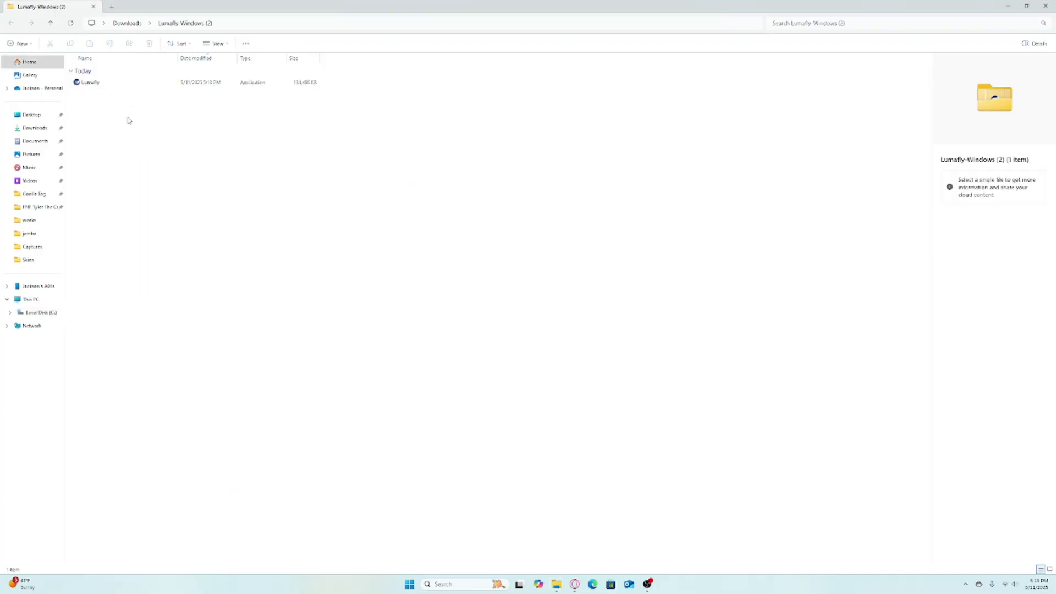
double_click(124, 83)
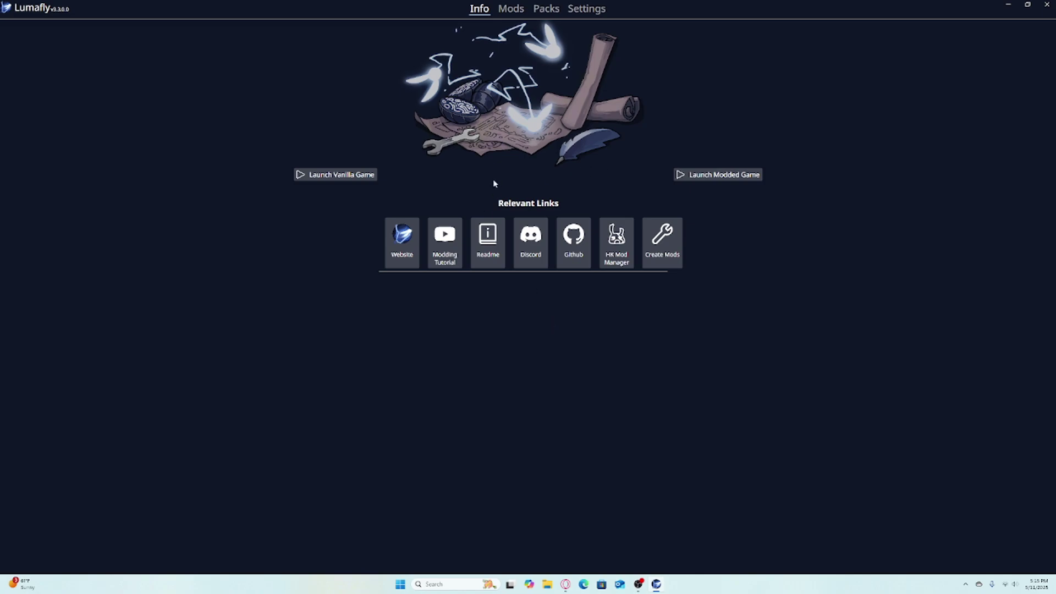
Search the Mods list for 'custom knight' and expand the Custom Knight entry.
click(507, 13)
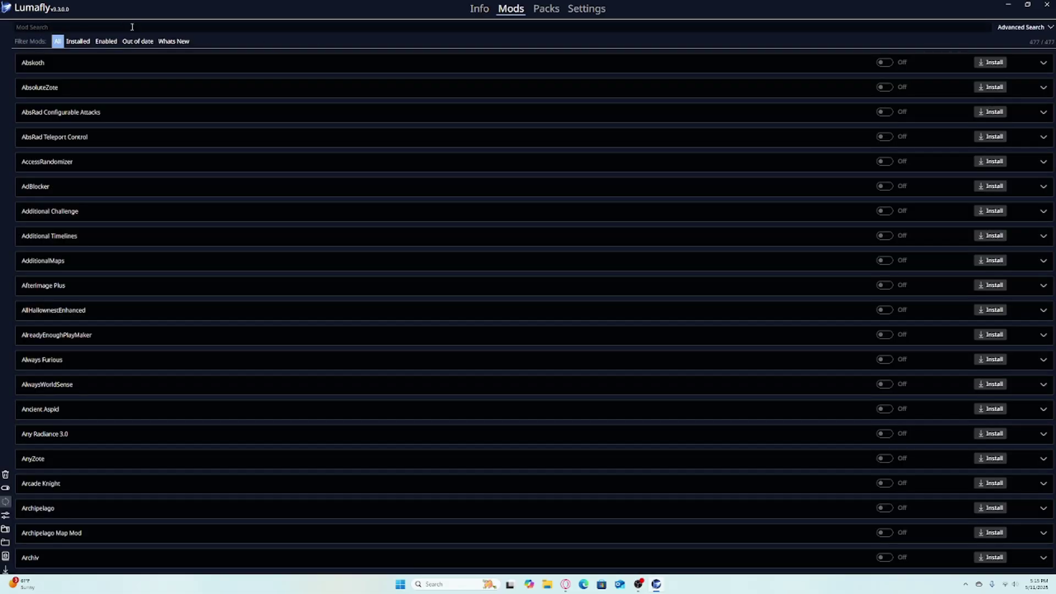
click(103, 28)
text(custom knight)
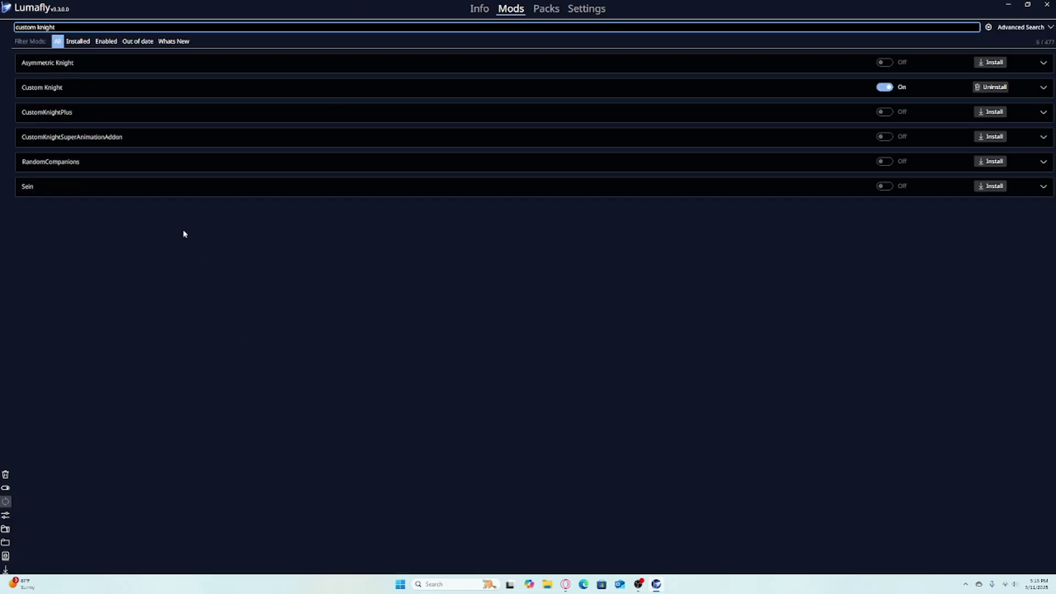
click(120, 88)
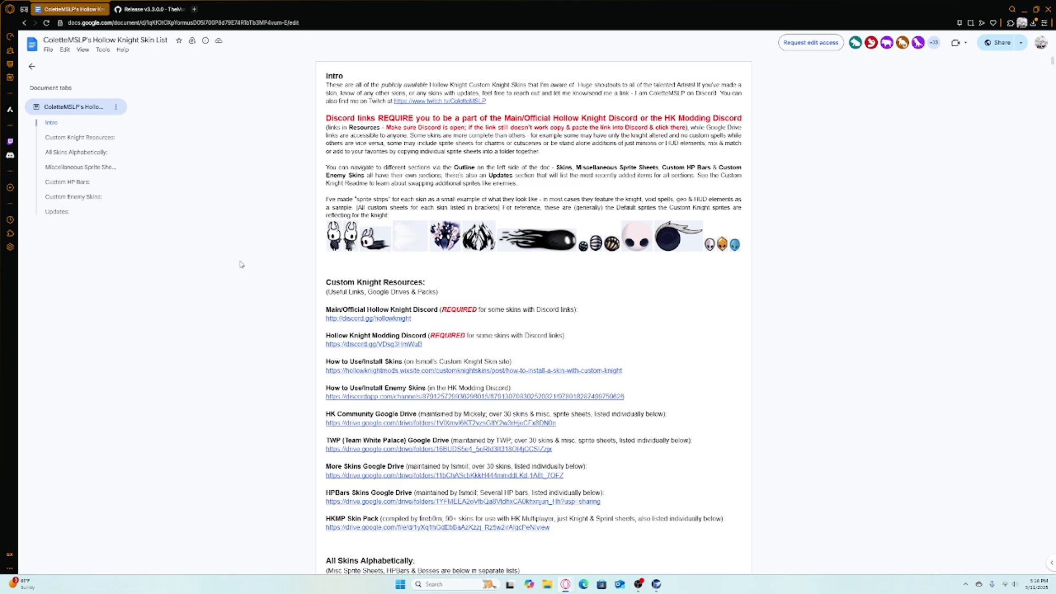
Scroll the skin list doc to the All Skins Alphabetically section showing Aether Phase.
scroll(393, 417, down, 20)
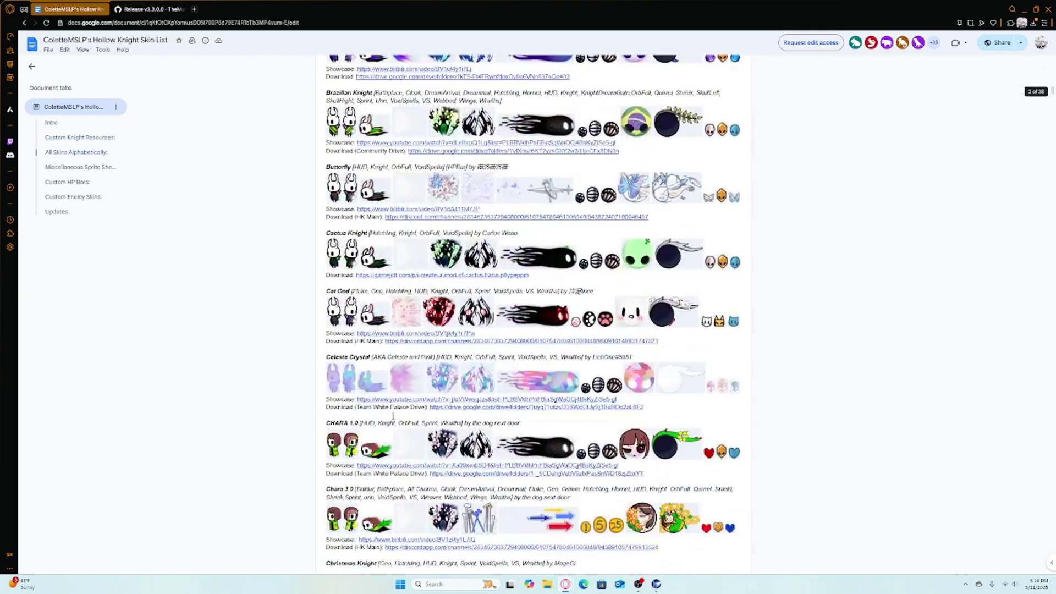
scroll(393, 416, down, 10)
scroll(230, 346, up, 20)
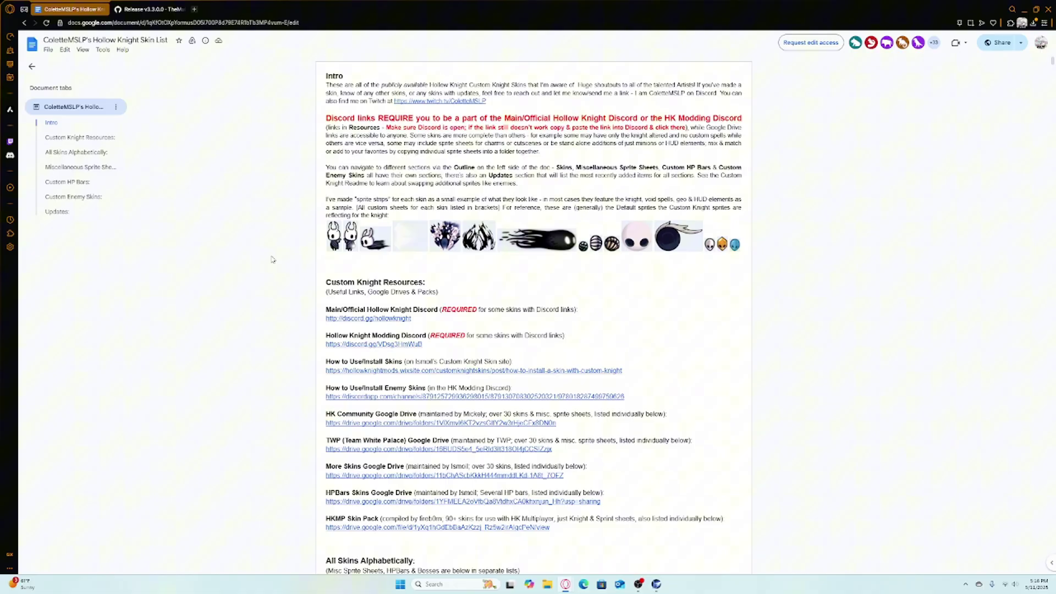
scroll(248, 275, down, 7)
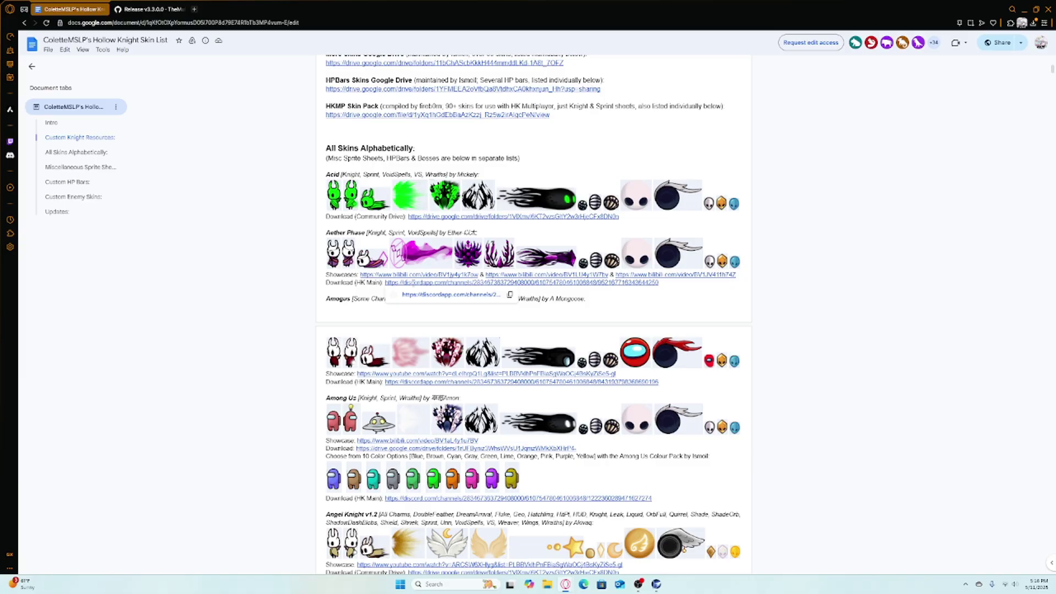
Follow the Aether Phase Discord link and download Aether_Phase.zip, accepting the warning.
click(424, 297)
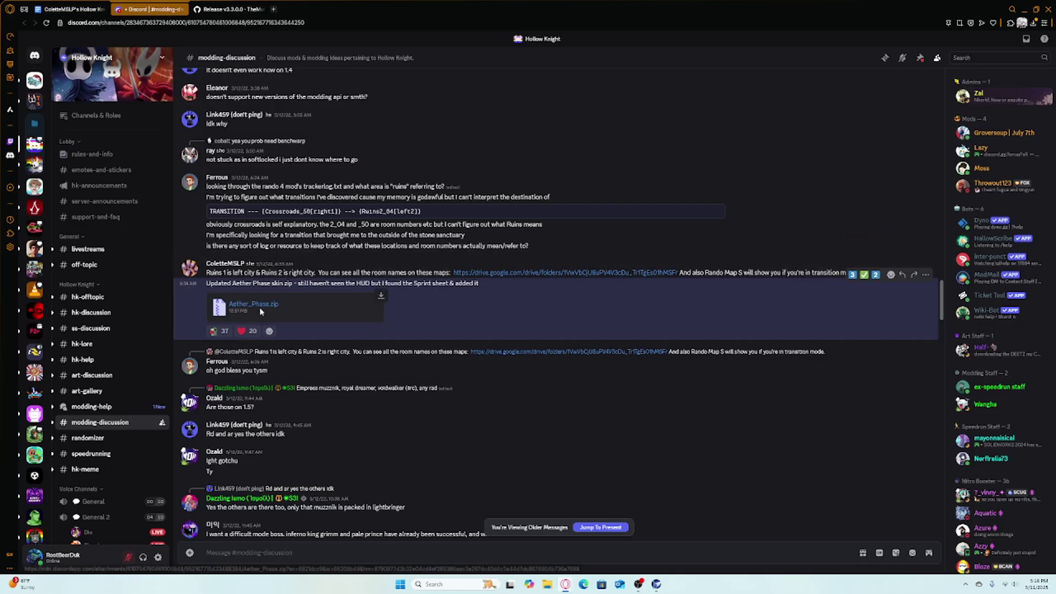
click(254, 306)
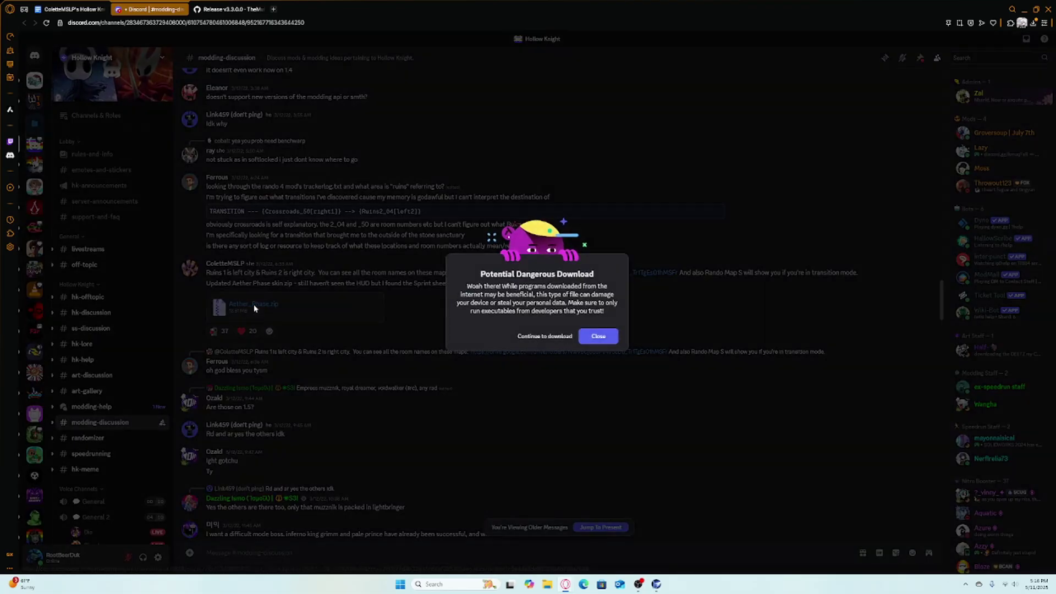
click(521, 337)
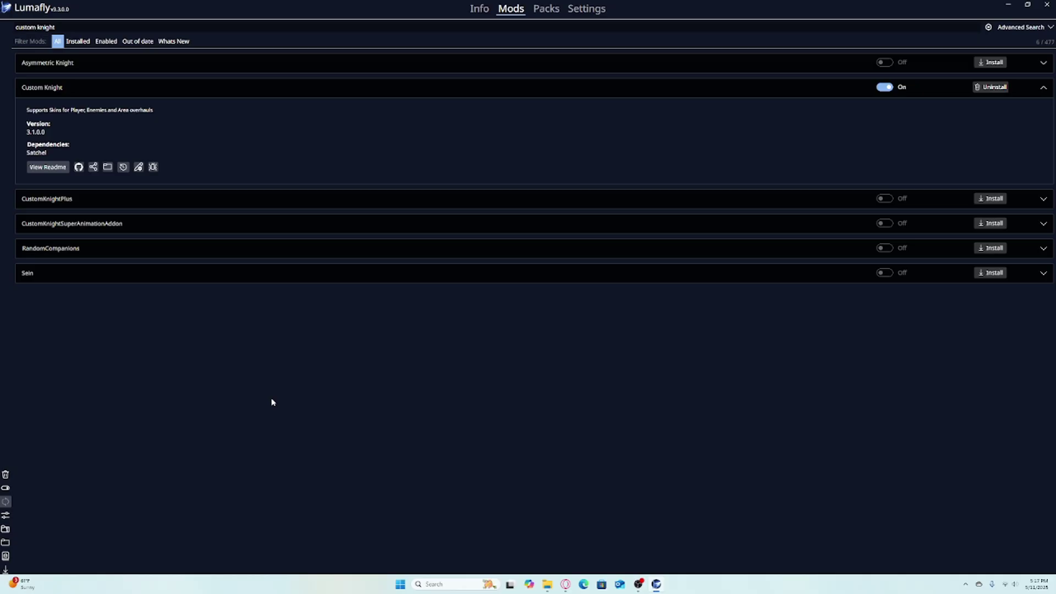
Open the Hollow Knight Mods folder from Lumafly's sidebar.
mouse_move(1, 414)
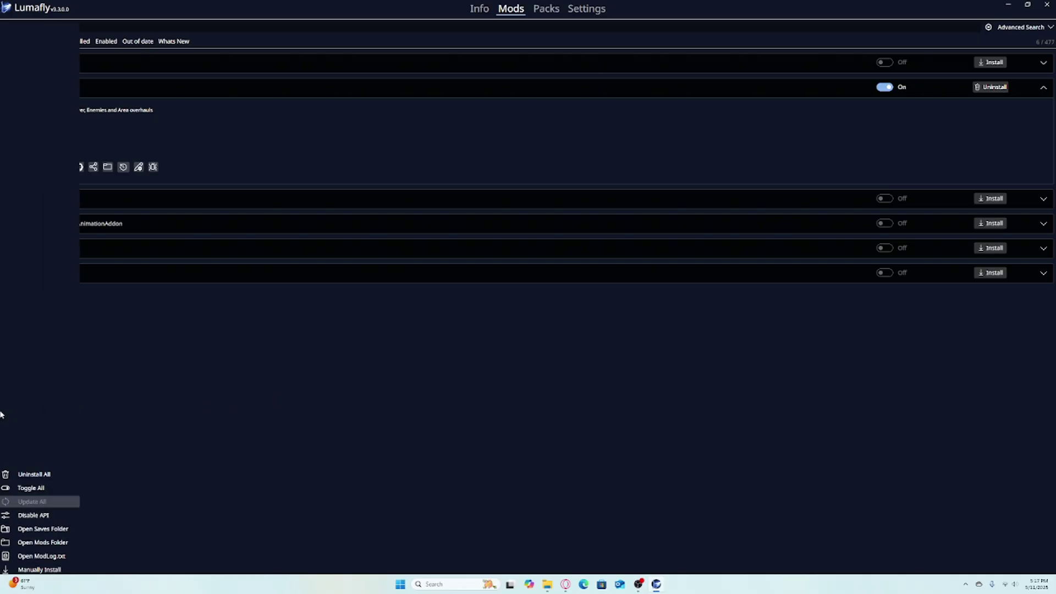
click(38, 544)
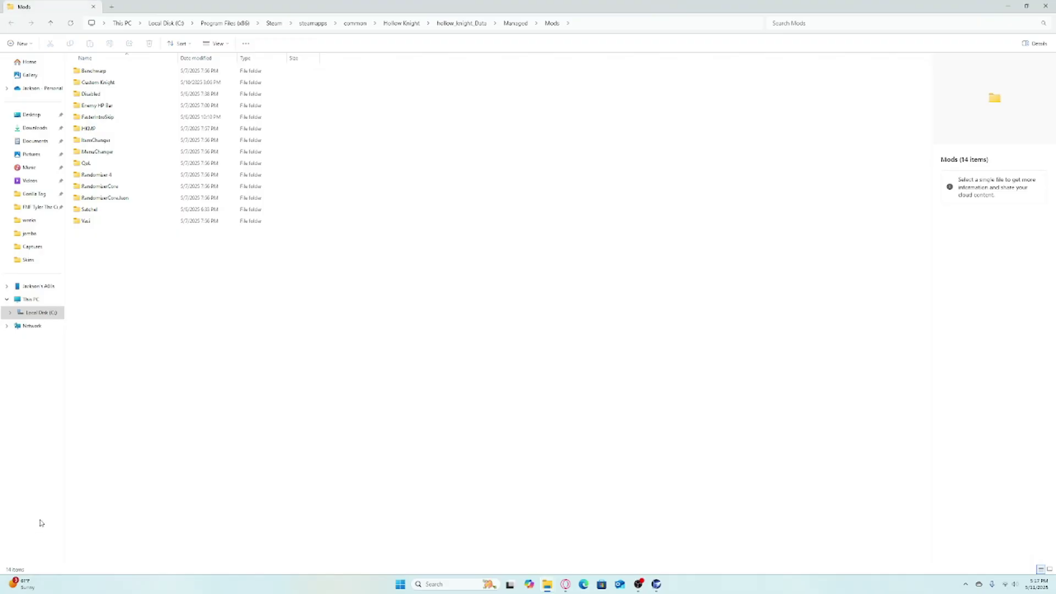
Open the Skins folder inside the Custom Knight mod folder.
click(151, 87)
double_click(151, 86)
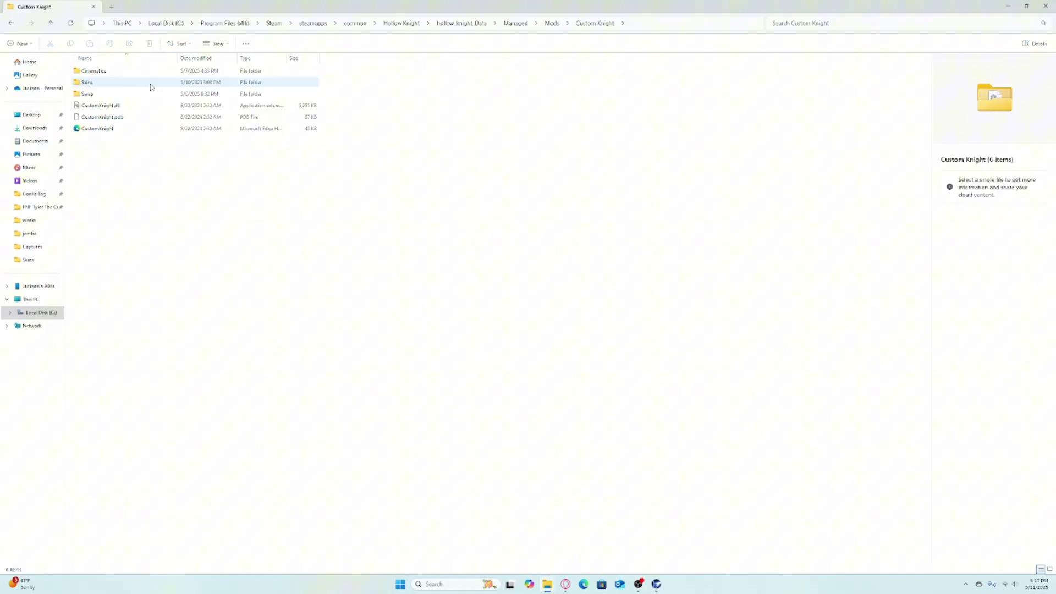
double_click(98, 86)
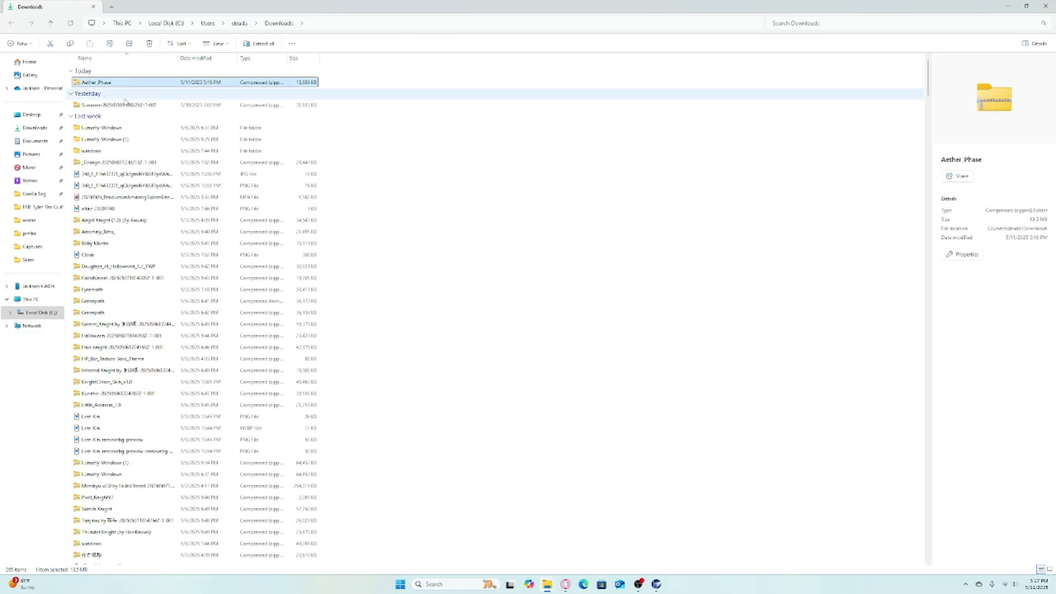
Extract the Aether_Phase archive into Downloads.
right_click(129, 85)
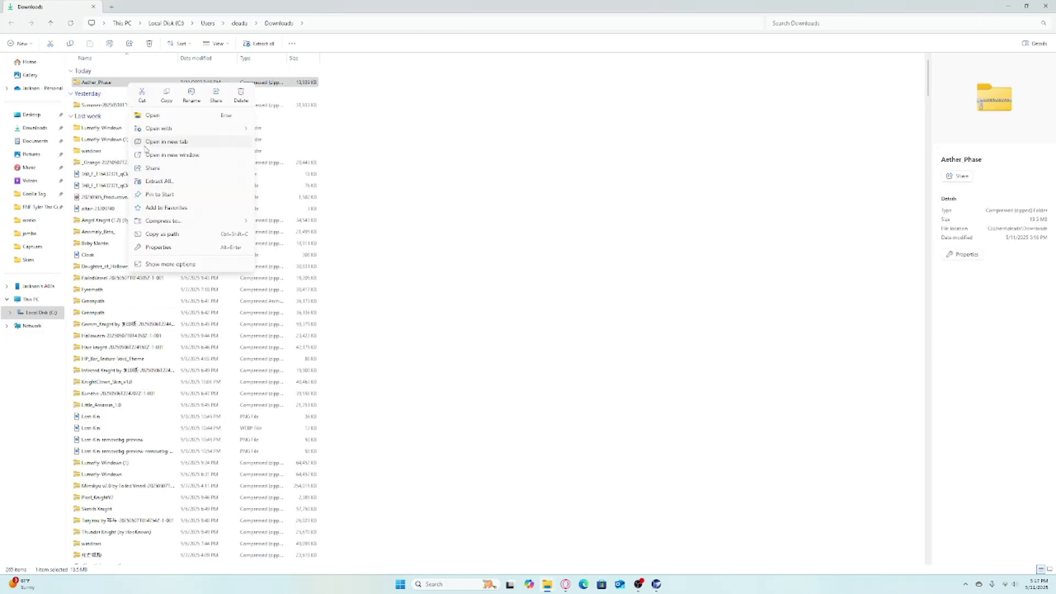
click(160, 182)
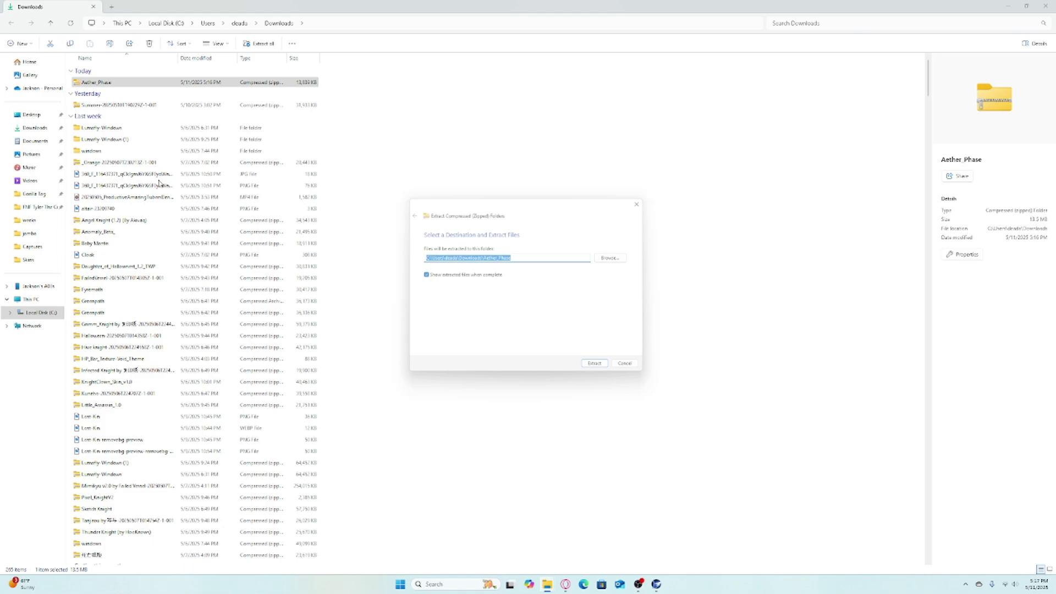
key(Return)
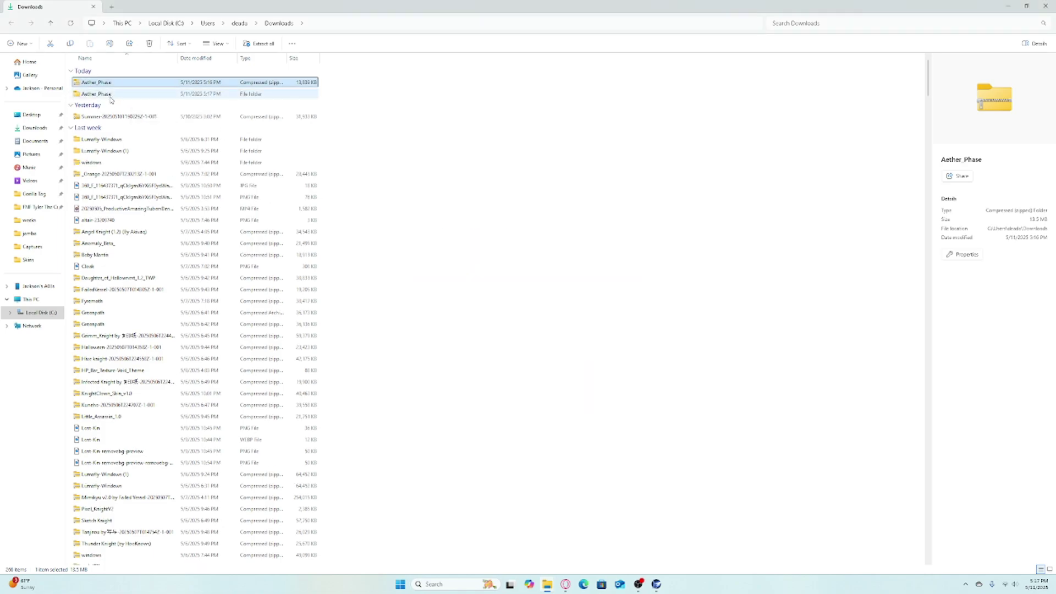
Drag the extracted Aether_Phase folder from Downloads into the Skins folder.
key(super+Down)
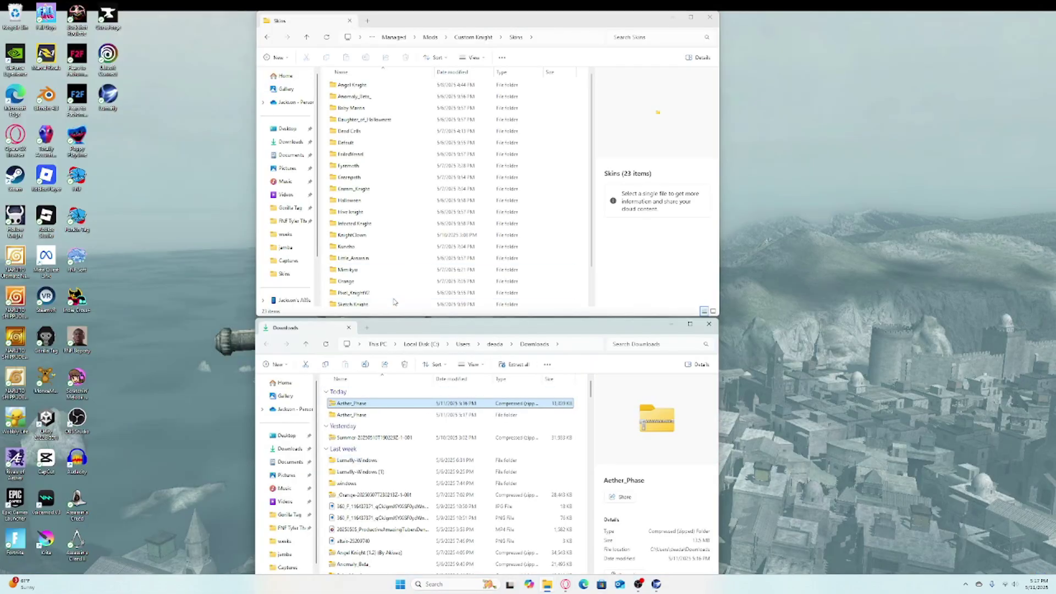
scroll(410, 188, down, 1)
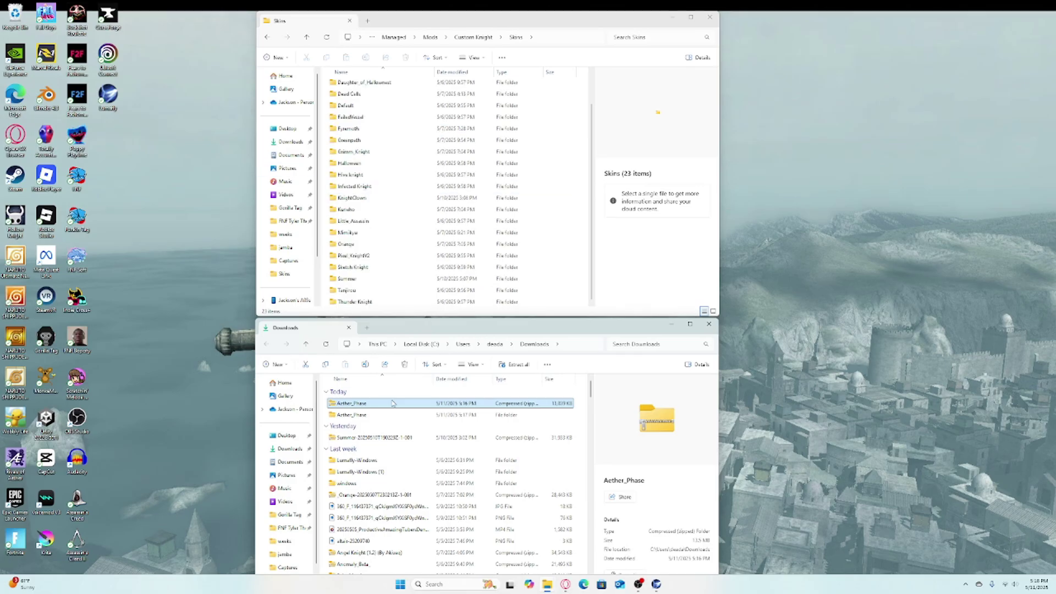
mouse_move(367, 420)
mouse_down()
mouse_move(352, 281)
mouse_move(330, 283)
mouse_move(331, 301)
mouse_up()
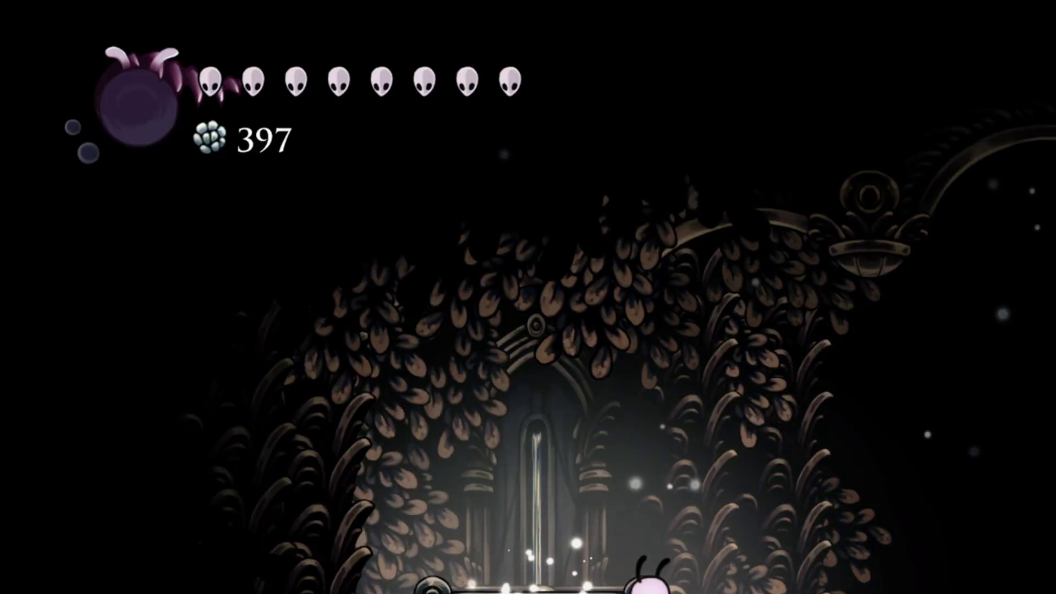
Pick Aether_Phase in Options > Mods > CustomKnight Options > Skin List, then back out.
key(Escape)
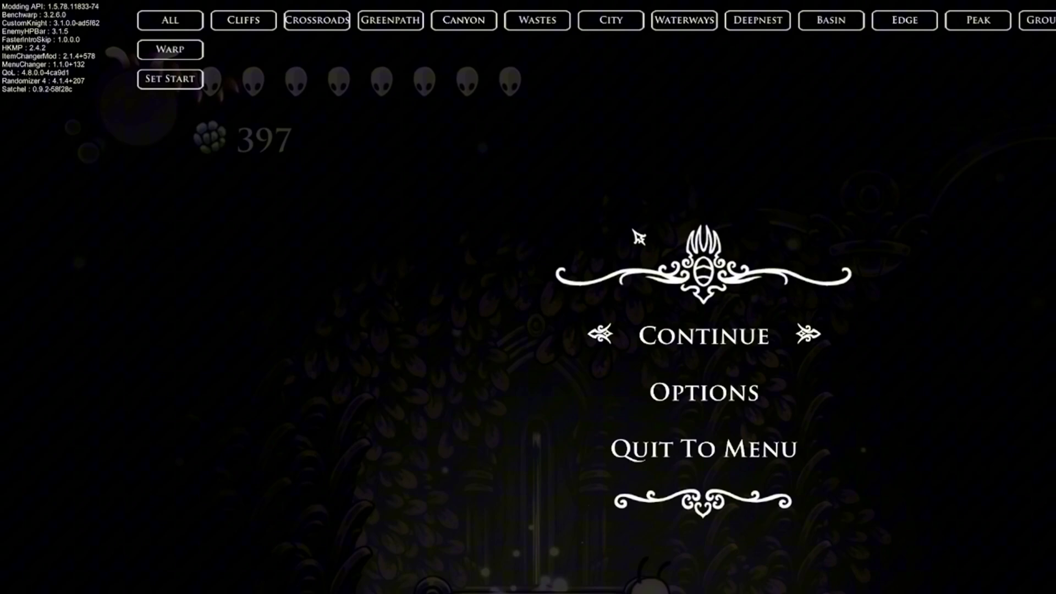
key(Down)
key(Return)
key(Up)
key(Up)
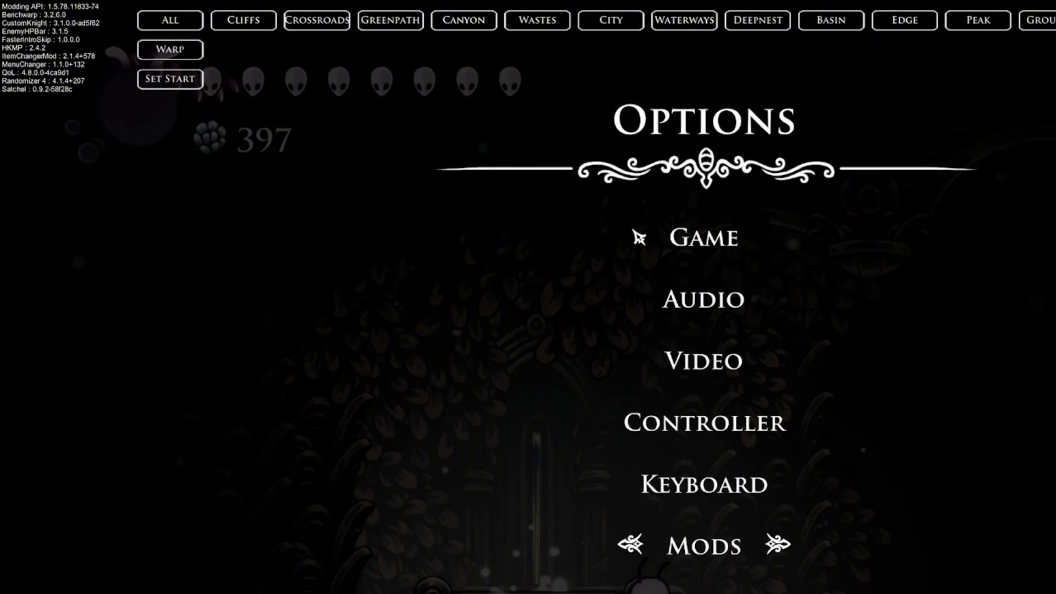
key(Return)
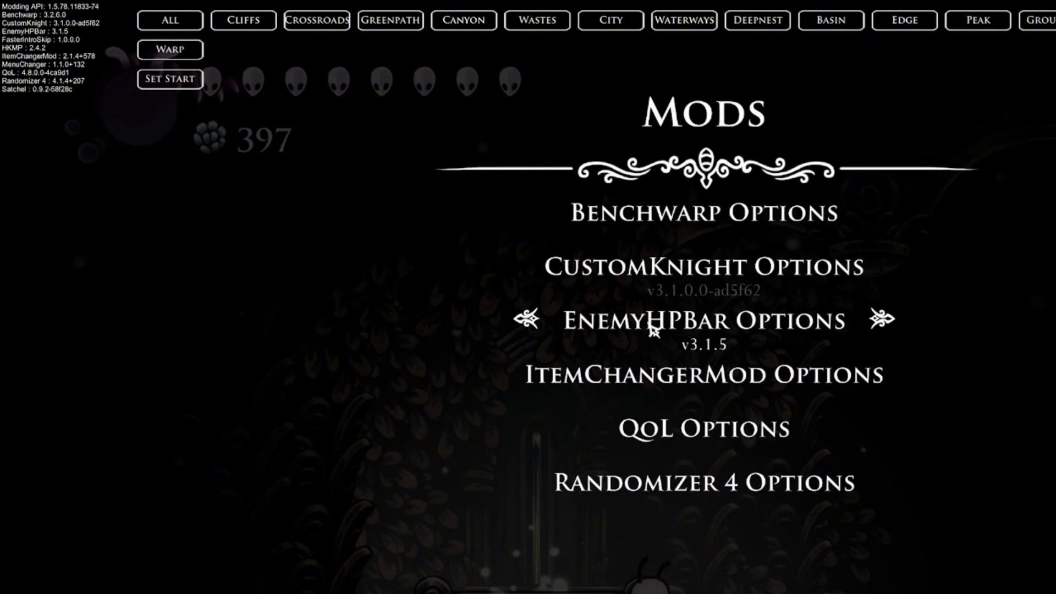
click(657, 268)
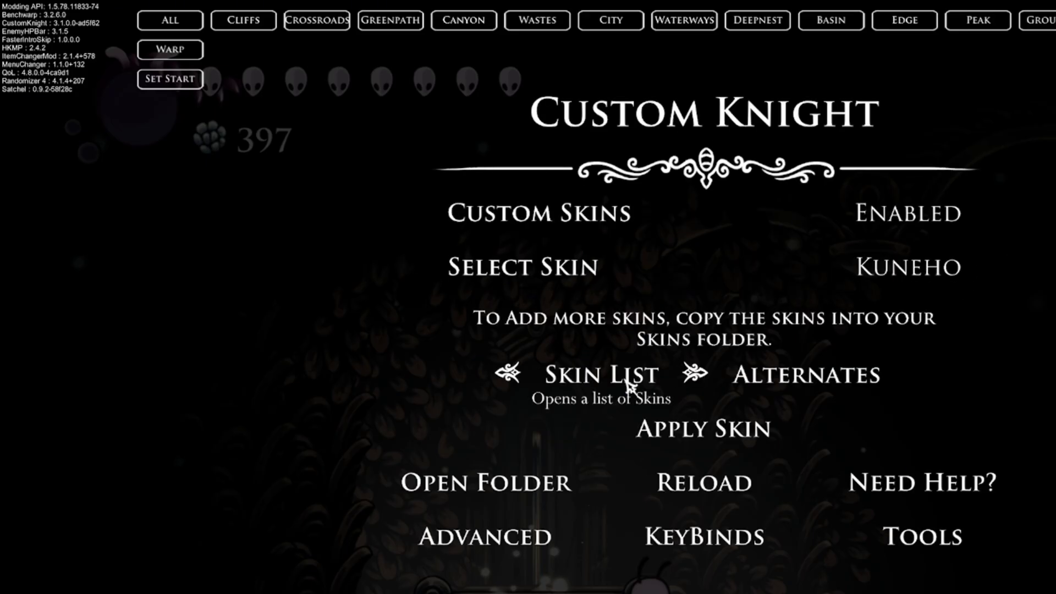
click(627, 385)
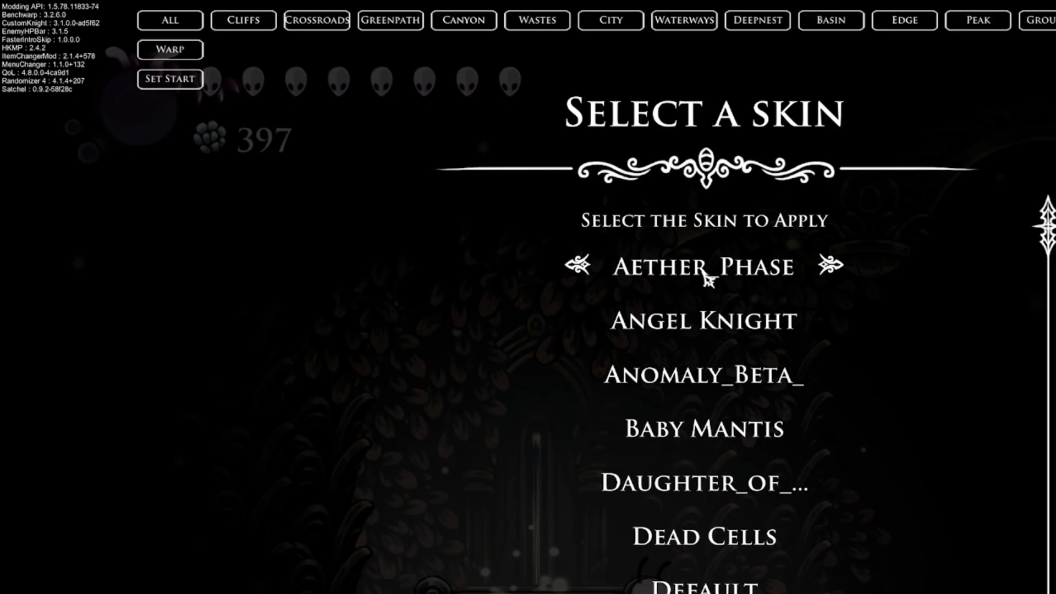
click(729, 274)
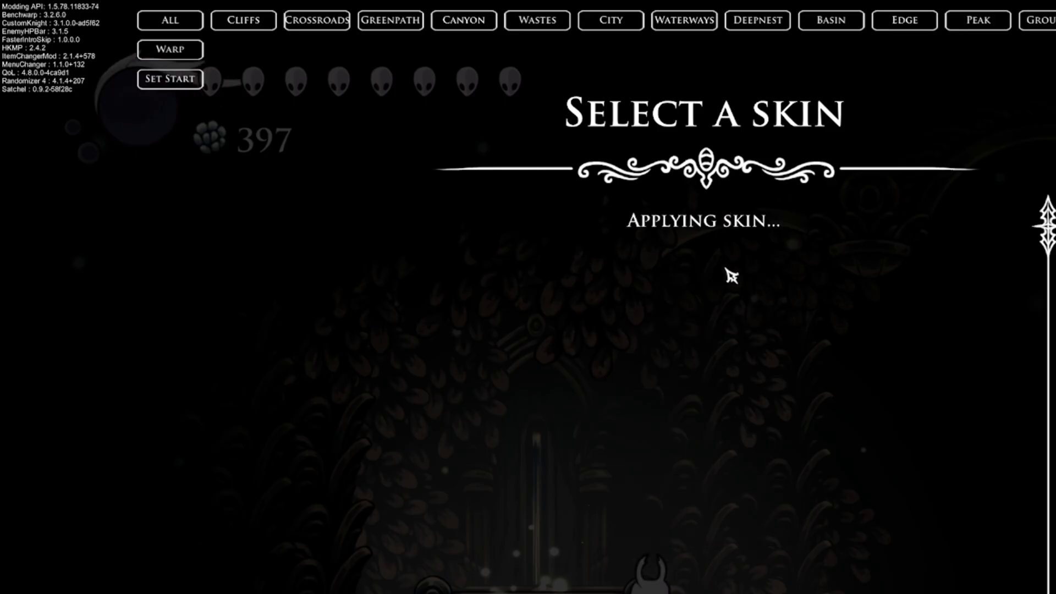
key(Escape)
key(Escape)
key(Escape)
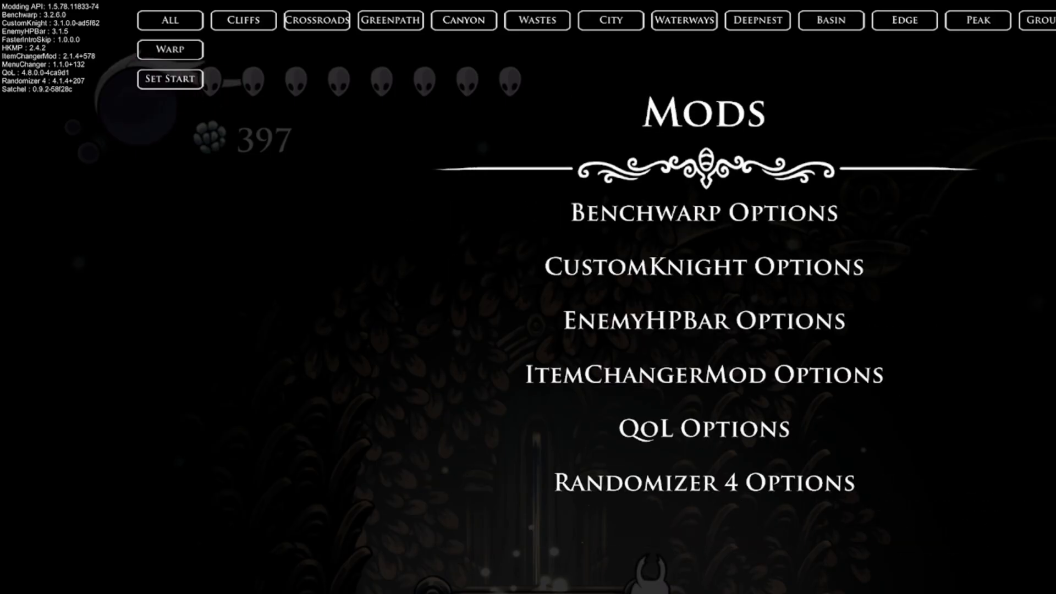
key(Escape)
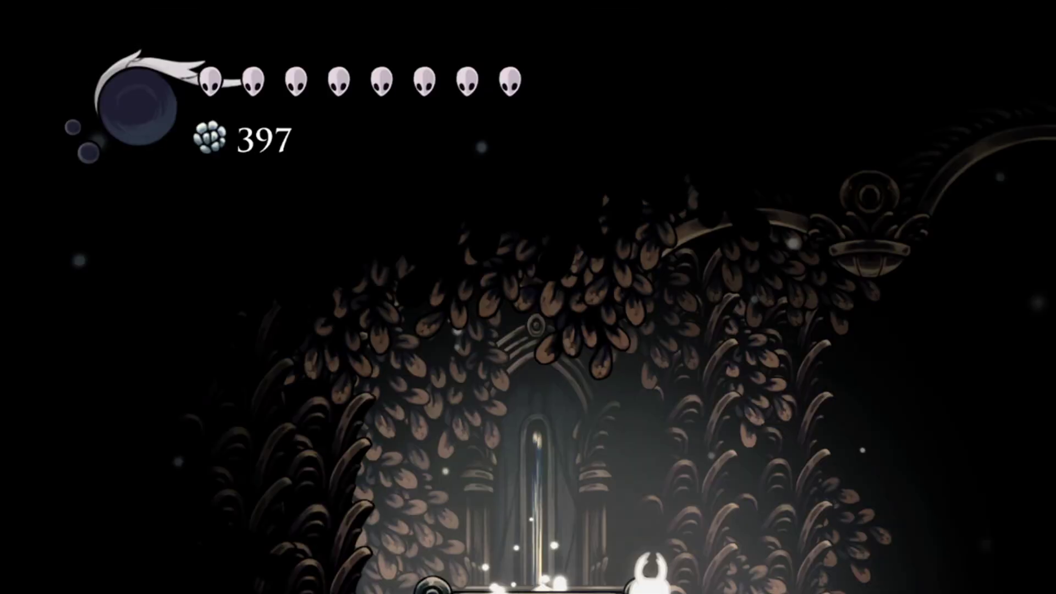
key(Right)
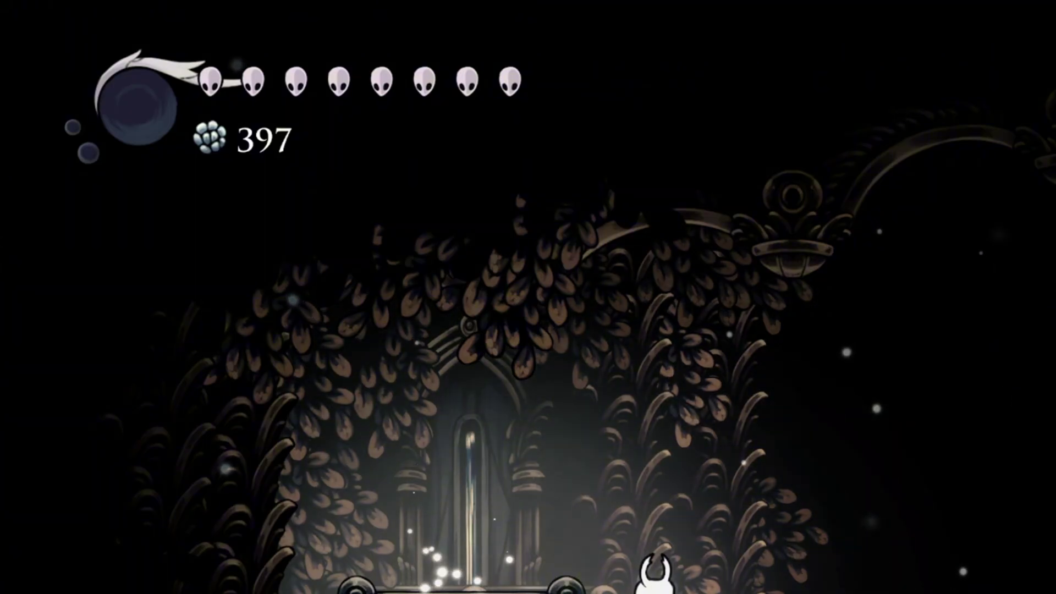
key(Escape)
key(Down)
key(Return)
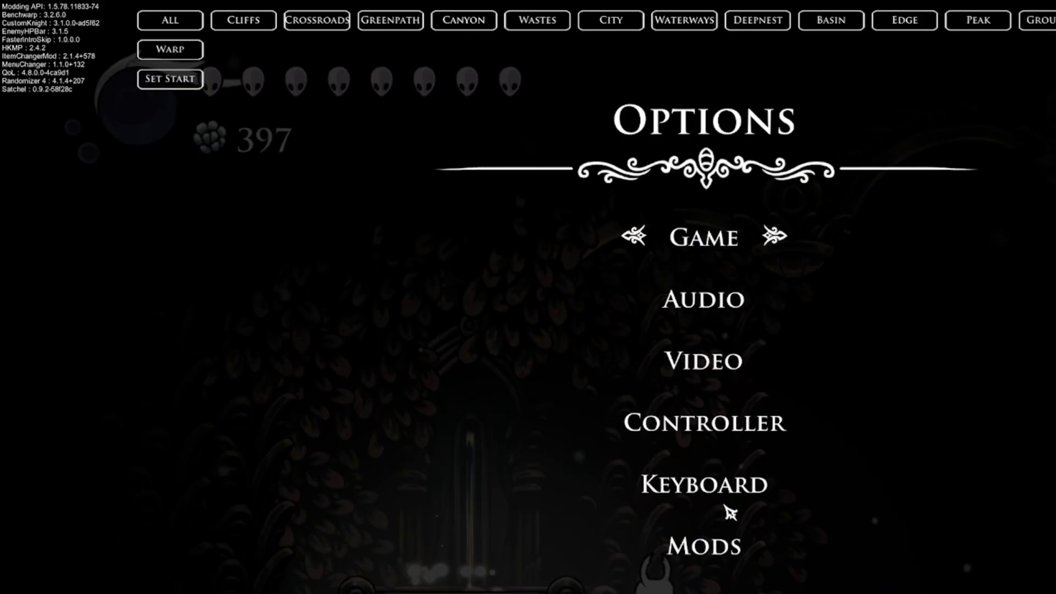
click(730, 542)
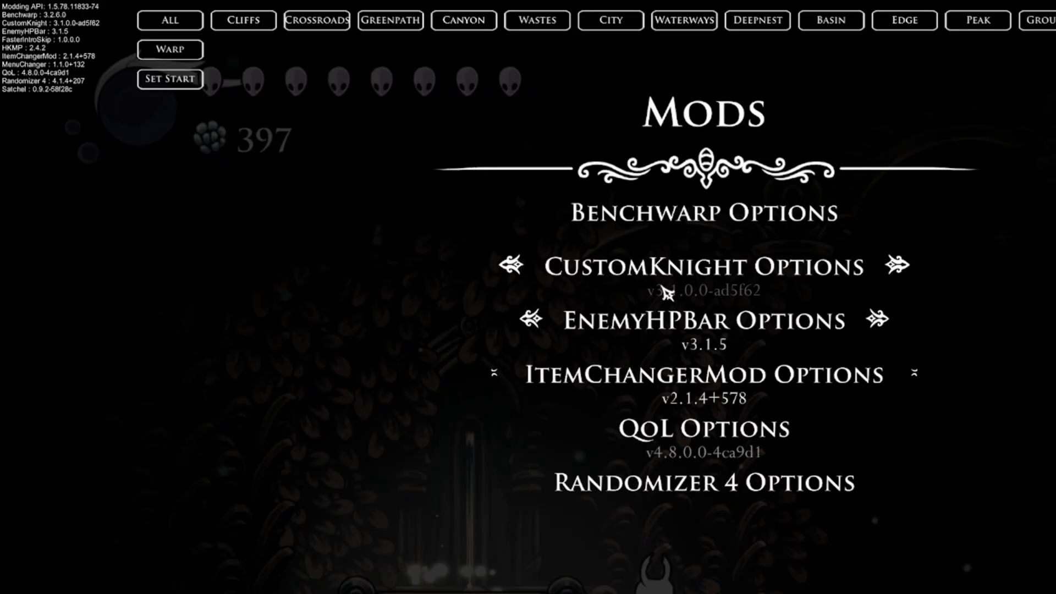
click(667, 293)
click(514, 538)
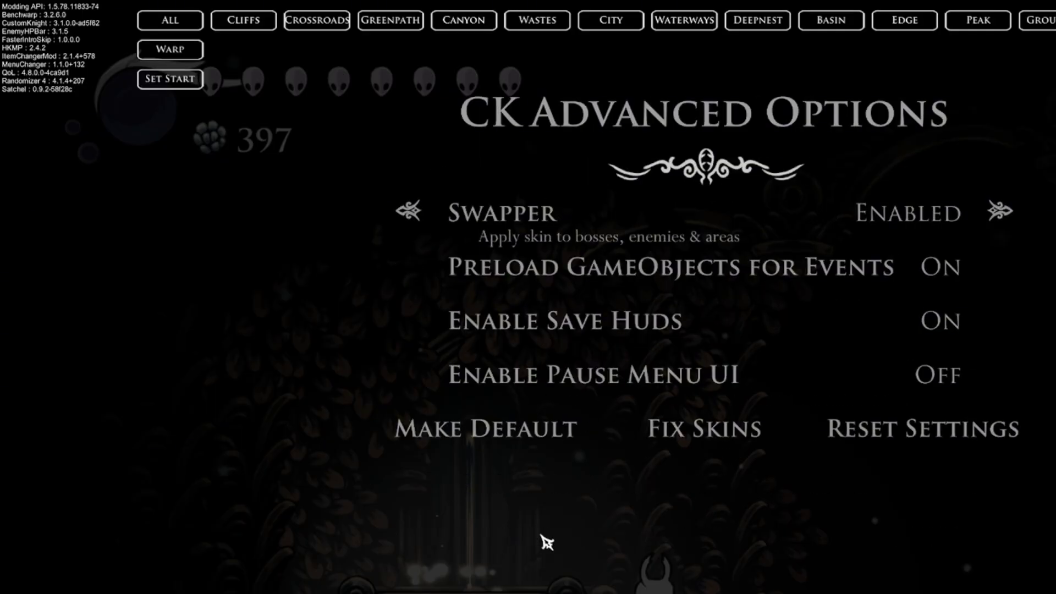
click(689, 438)
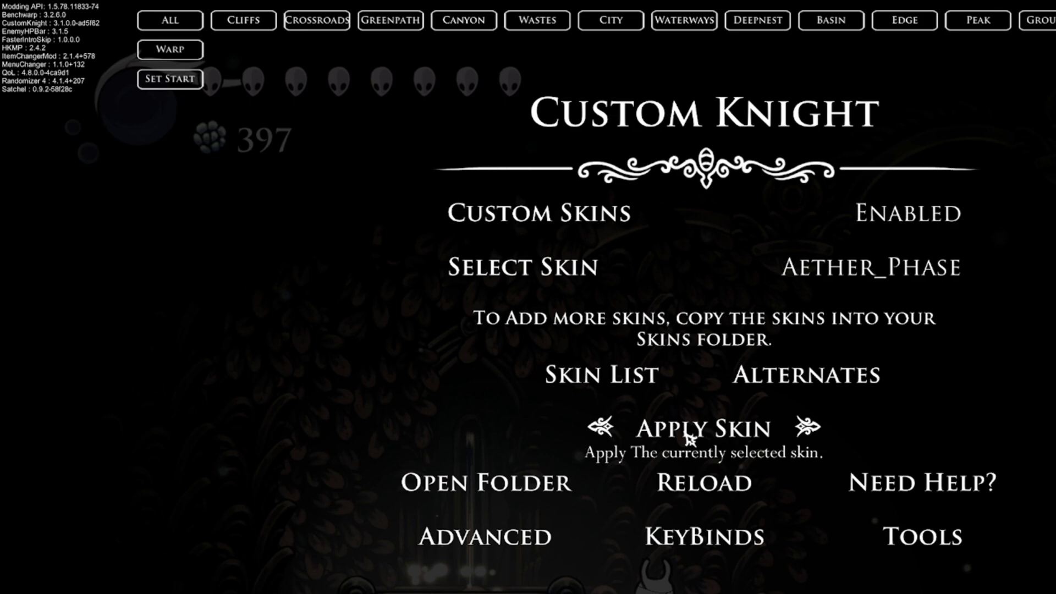
key(Escape)
key(Escape)
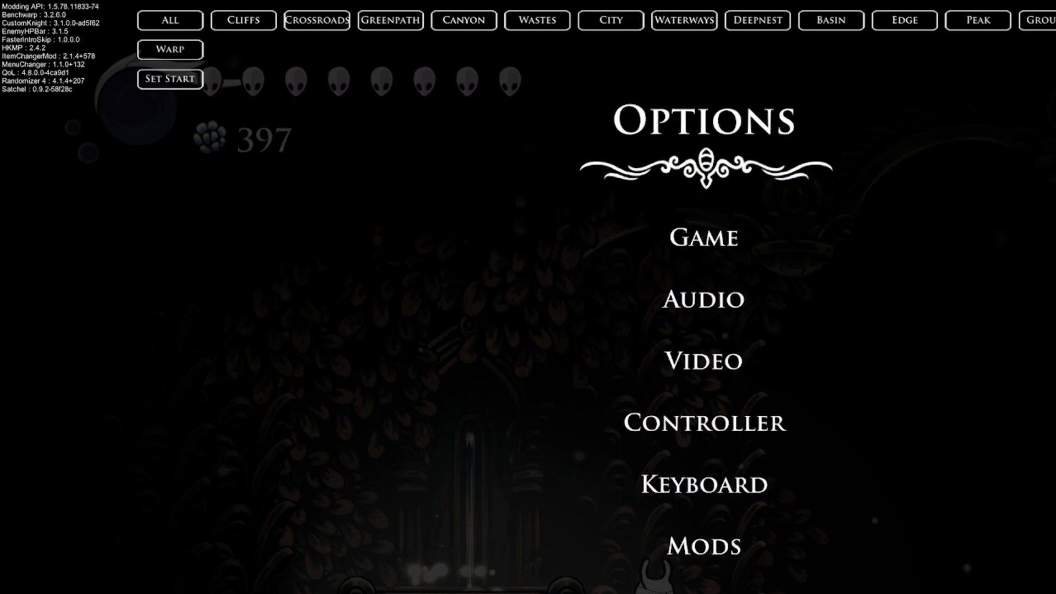
key(Escape)
key(Escape)
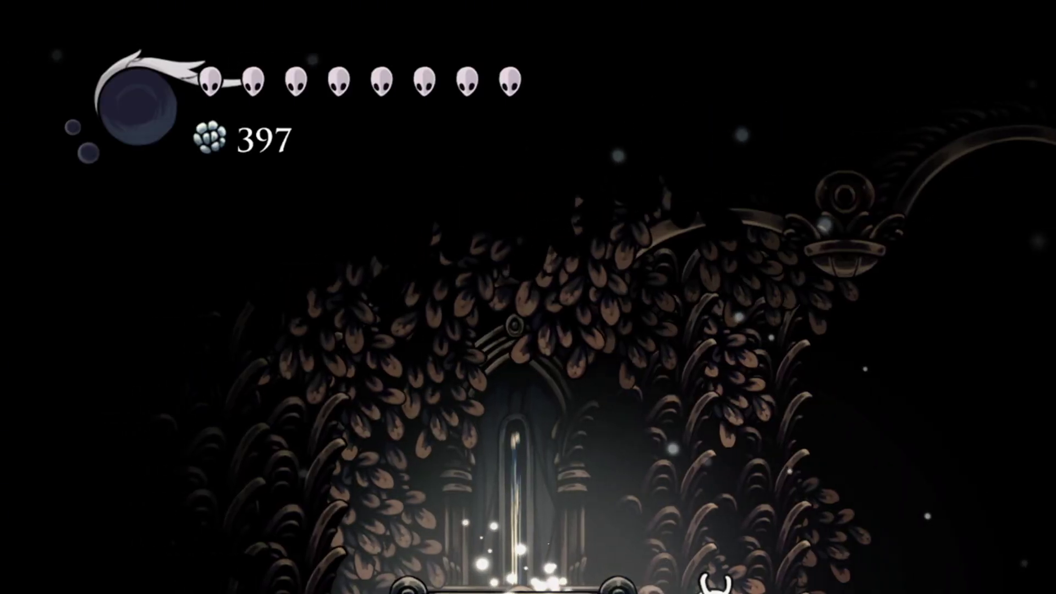
Open the Custom Knight menu with K and cycle Select Skin from Aether_Phase to Default.
key(k)
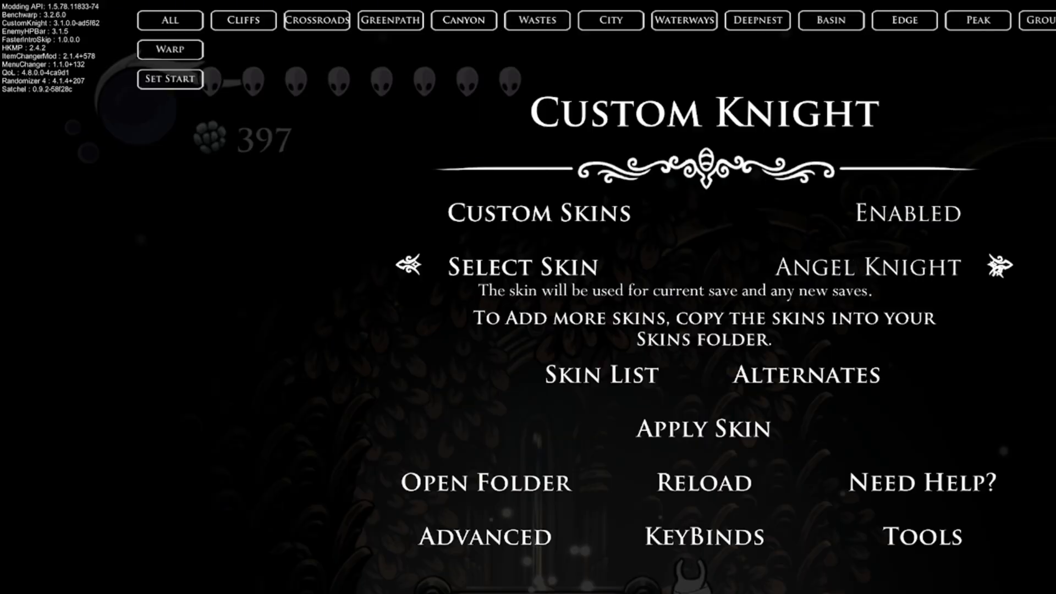
key(Right)
key(Right)
click(417, 265)
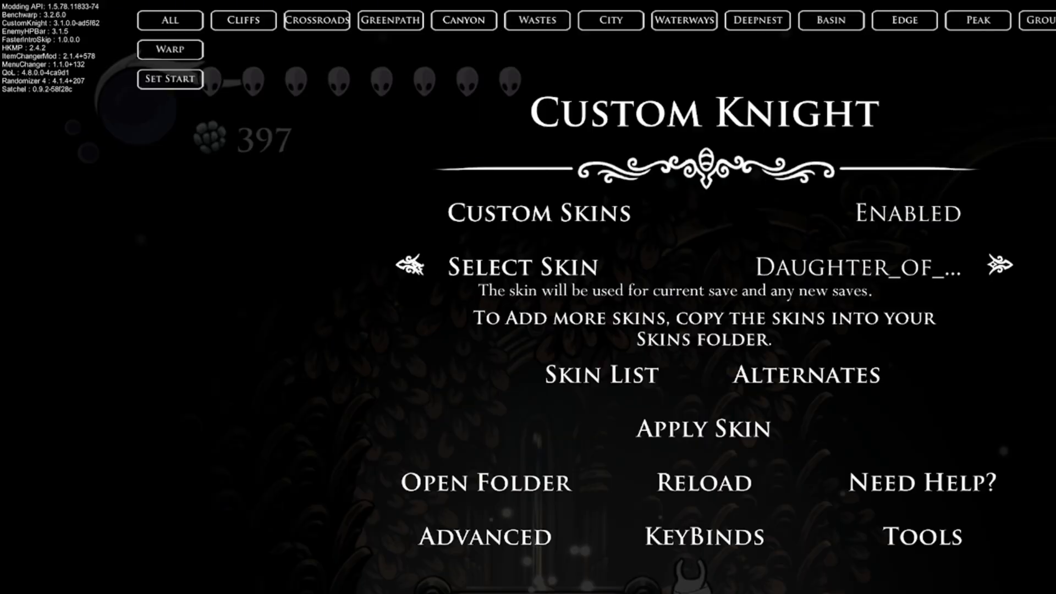
click(416, 265)
click(417, 265)
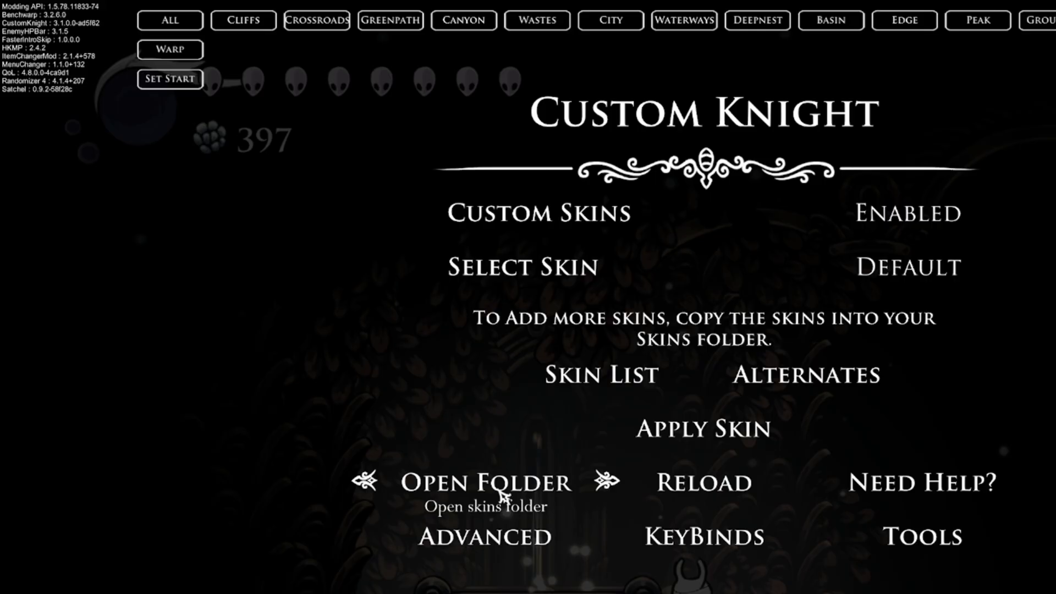
key(Up)
key(Up)
key(Up)
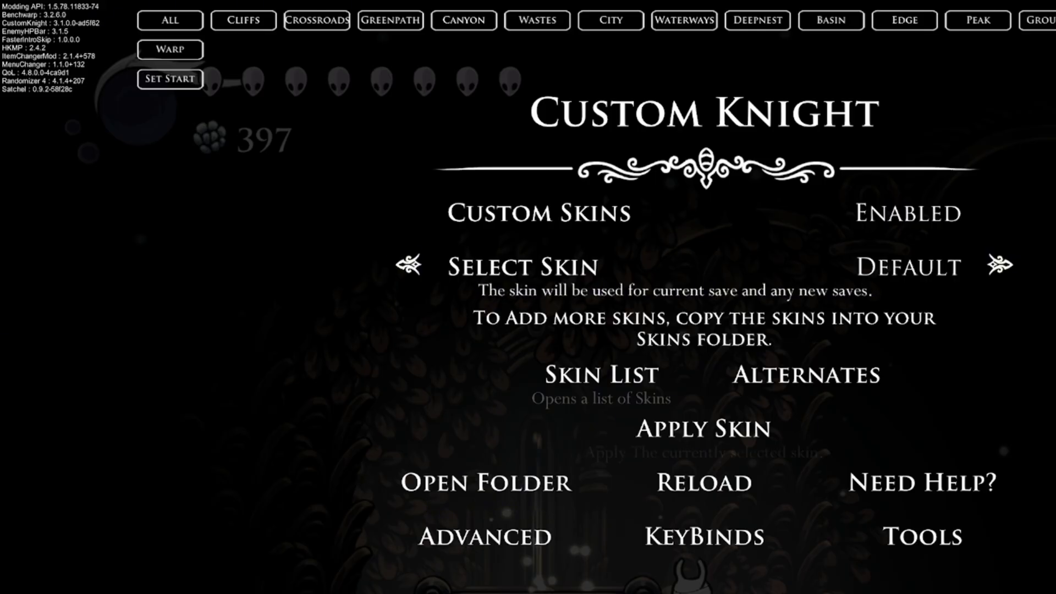